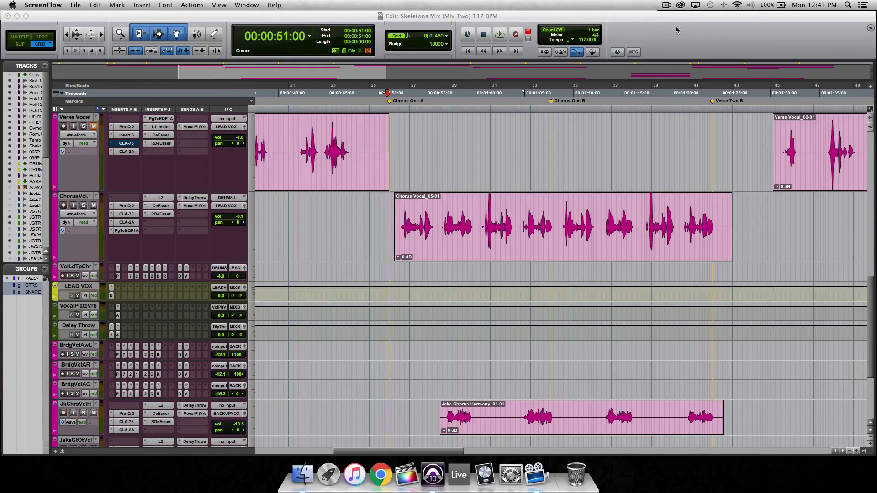
- Place the playhead just before the Chorus One A marker at 00:00:51:08 and play the chorus in the full mix
{"action": "left_click", "coordinate": [393, 96]}
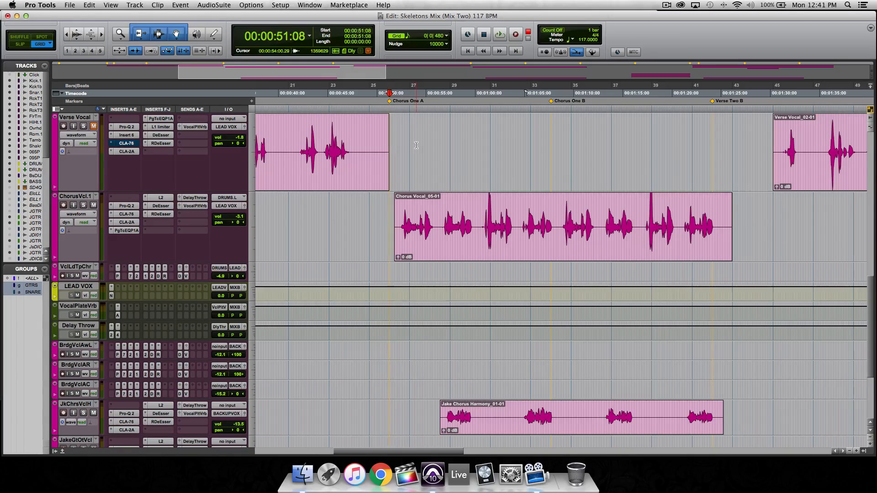
{"action": "key", "text": "space"}
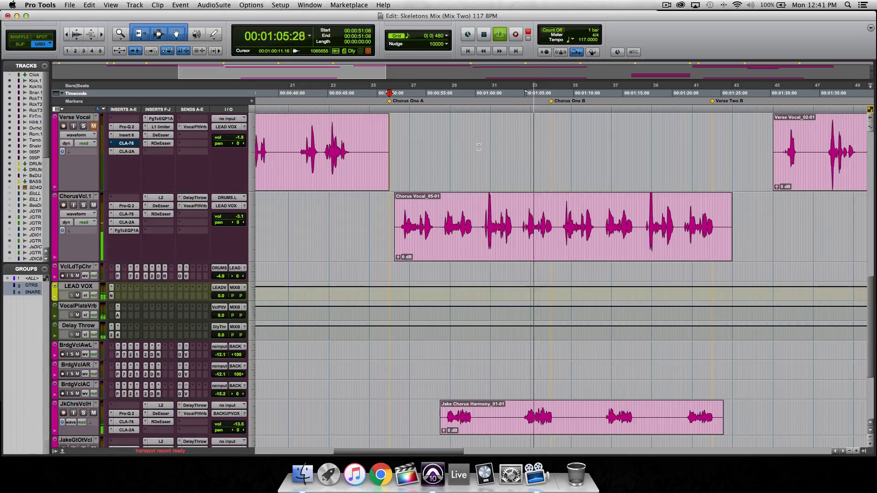
{"action": "key", "text": "space"}
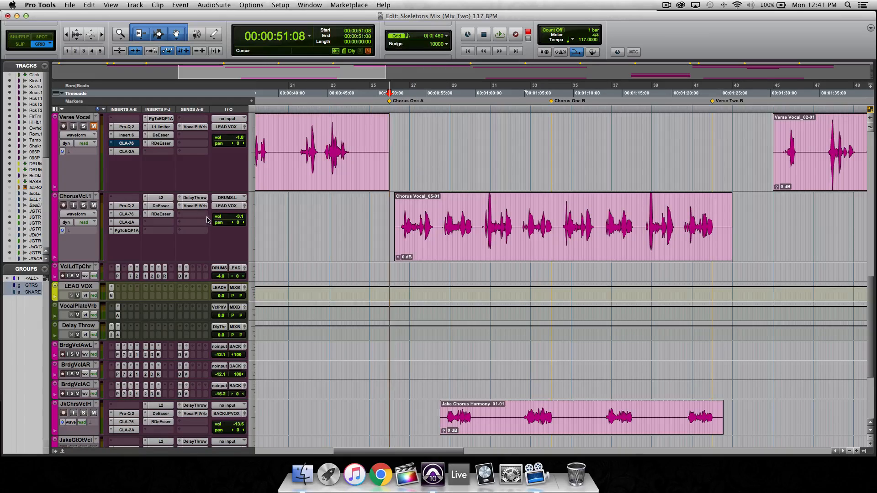
- Mute the VocalPlateVrb and Delay Throw tracks and place the playhead at the start of the chorus vocal clip, 00:00:51:23
{"action": "left_click", "coordinate": [77, 315]}
{"action": "left_click", "coordinate": [78, 335]}
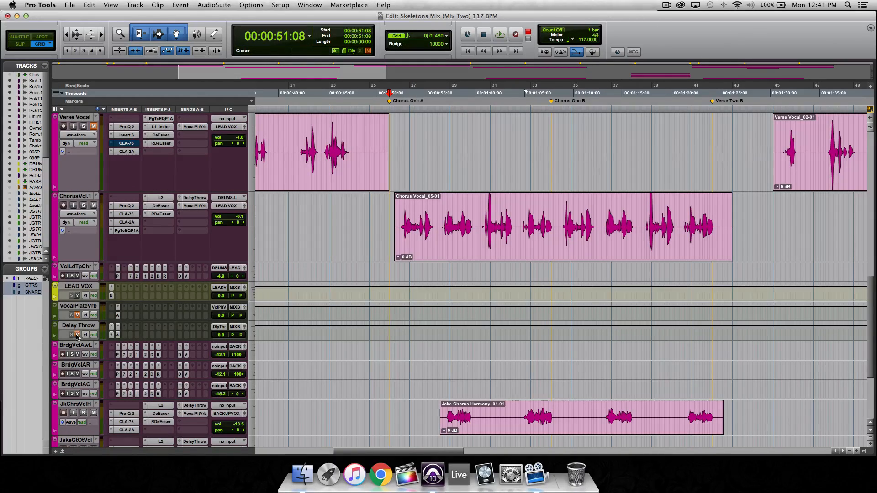
{"action": "left_click", "coordinate": [394, 124]}
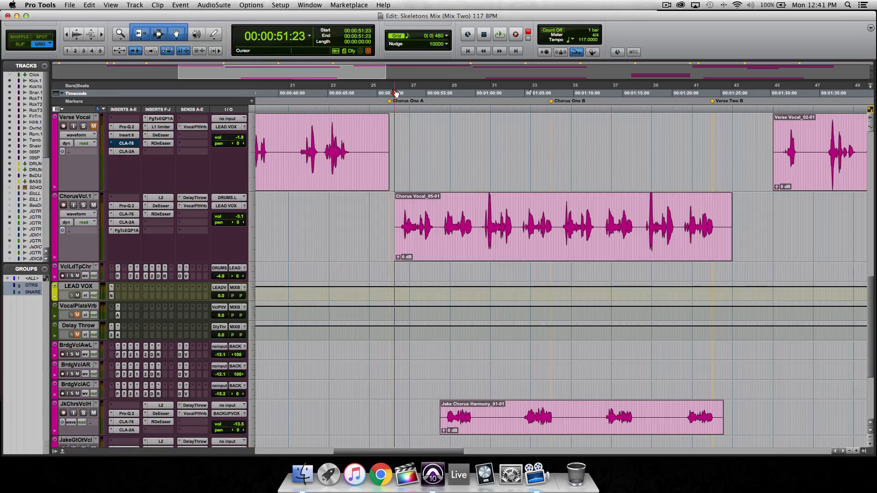
- Bypass the CLA-76 and CLA-2A inserts on the ChorusVcl.1 track
{"action": "left_click", "coordinate": [135, 215]}
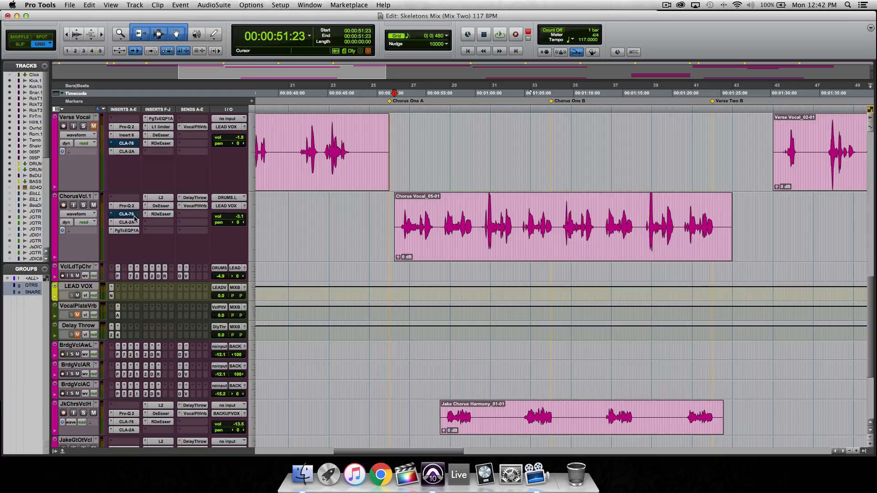
{"action": "left_click", "coordinate": [133, 222]}
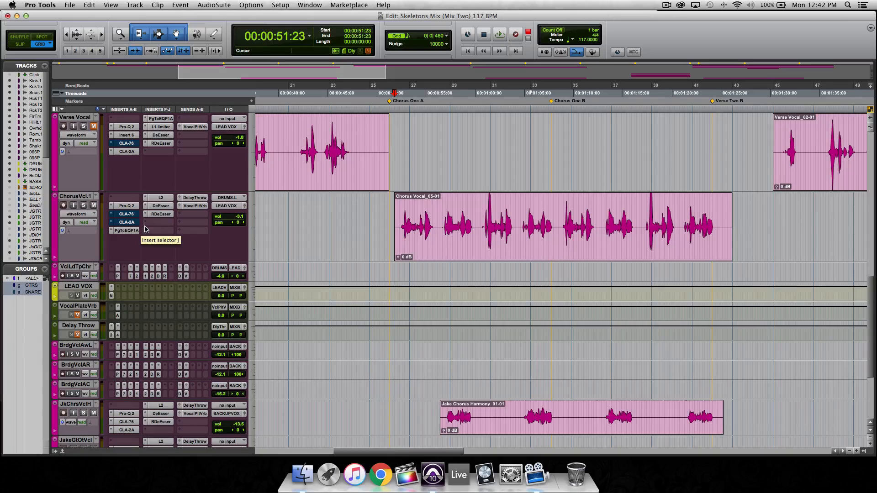
- Play the uncompressed chorus while trying the ChorusVcl.1 volume at about -0.5 dB, and return the volume to -3.1 dB
{"action": "key", "text": "space"}
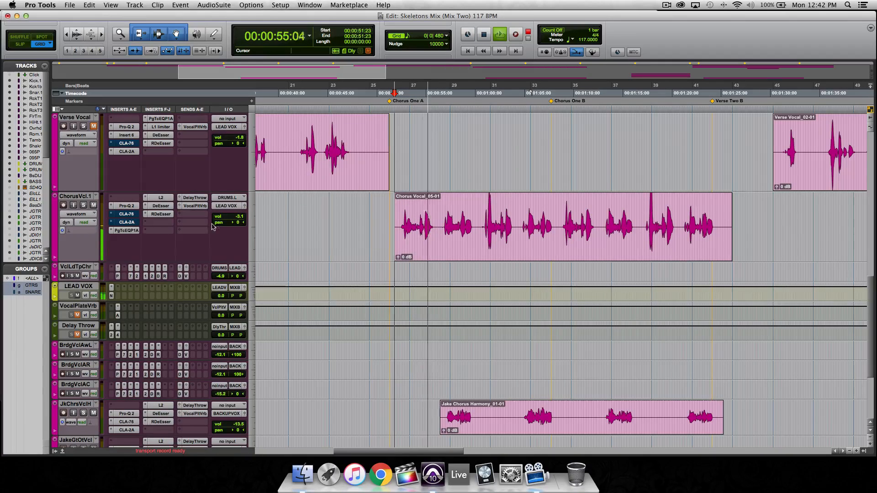
{"action": "left_click_drag", "start_coordinate": [242, 220], "coordinate": [242, 217]}
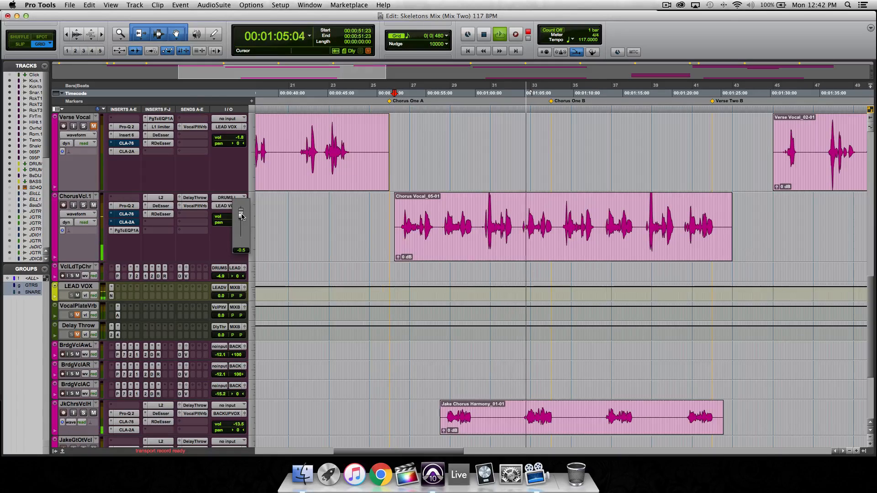
{"action": "left_click_drag", "start_coordinate": [242, 217], "coordinate": [243, 219]}
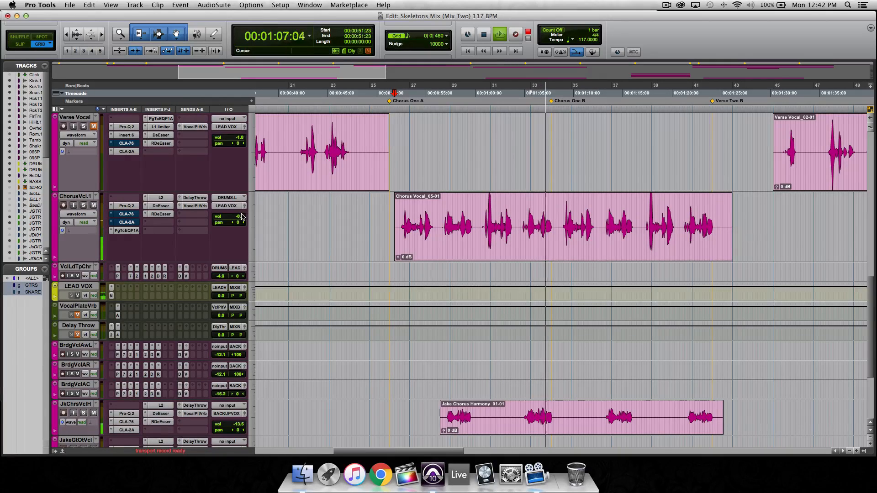
{"action": "key", "text": "space"}
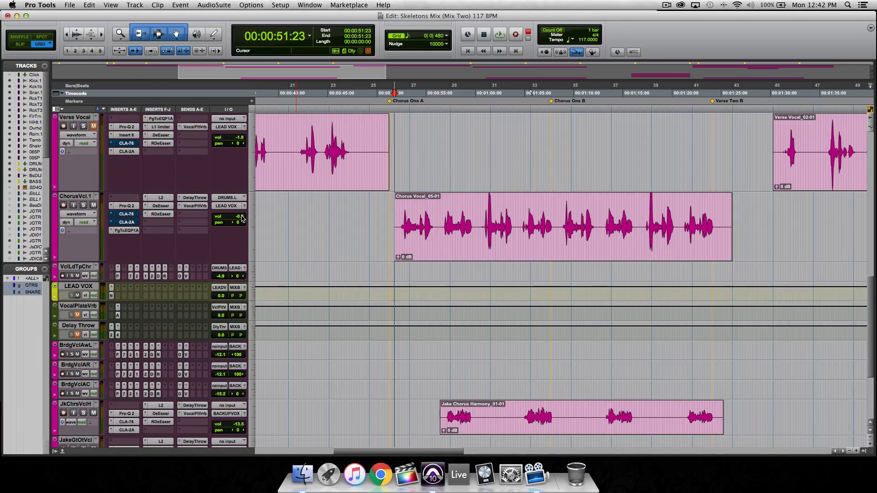
{"action": "left_click_drag", "start_coordinate": [242, 219], "coordinate": [238, 222]}
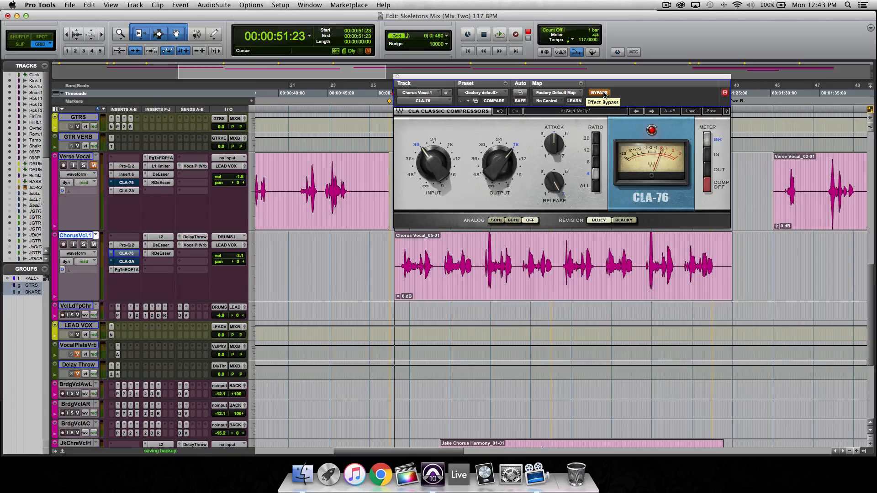
- Solo the ChorusVcl.1 track and play the chorus, taking its CLA-76 compressor out of bypass during playback
{"action": "left_click", "coordinate": [604, 94]}
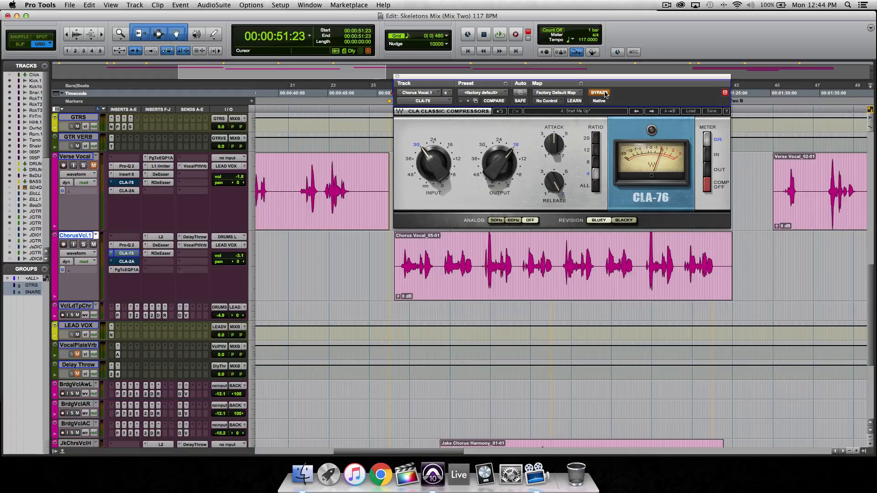
{"action": "scroll", "coordinate": [83, 265], "scroll_direction": "up", "scroll_amount": 1}
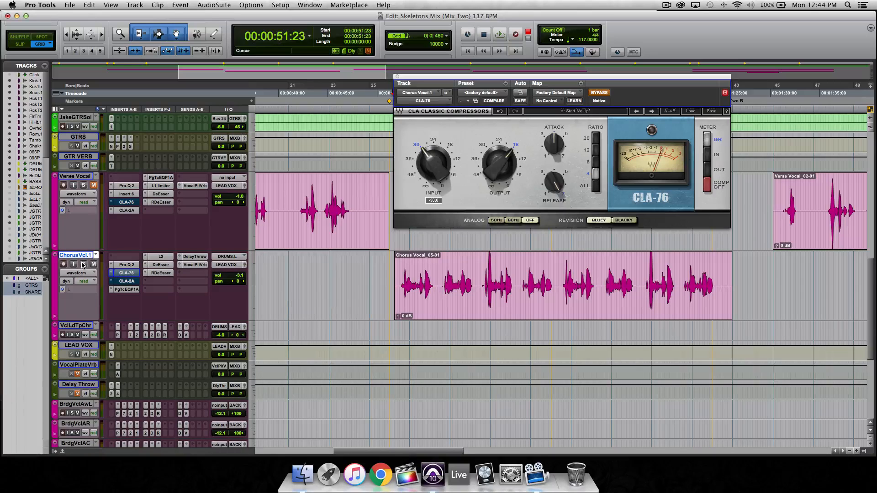
{"action": "key", "text": "space"}
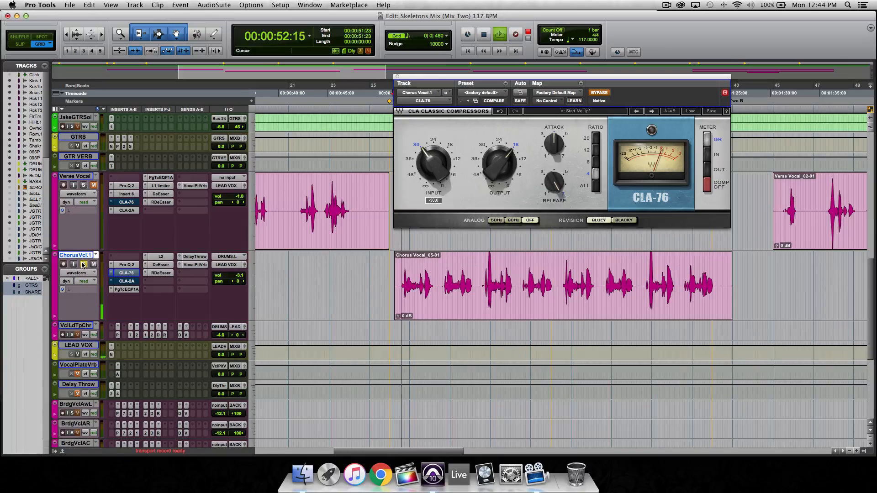
{"action": "left_click", "coordinate": [83, 265]}
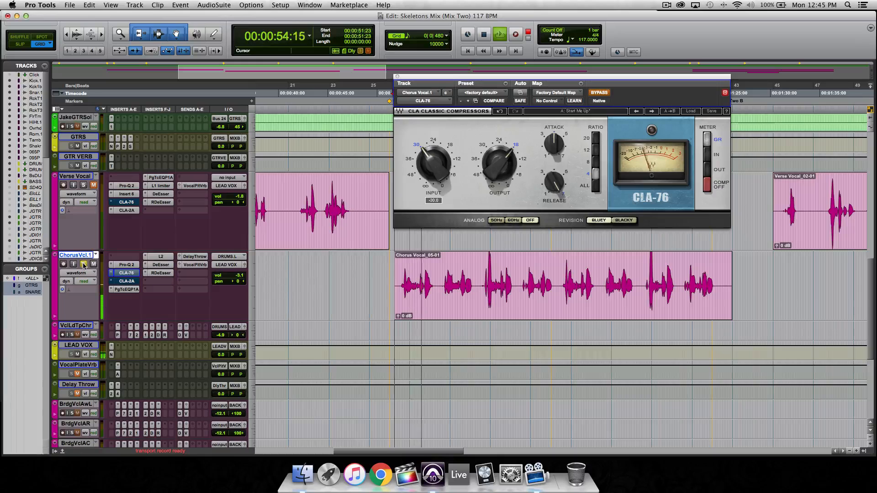
{"action": "left_click", "coordinate": [598, 94]}
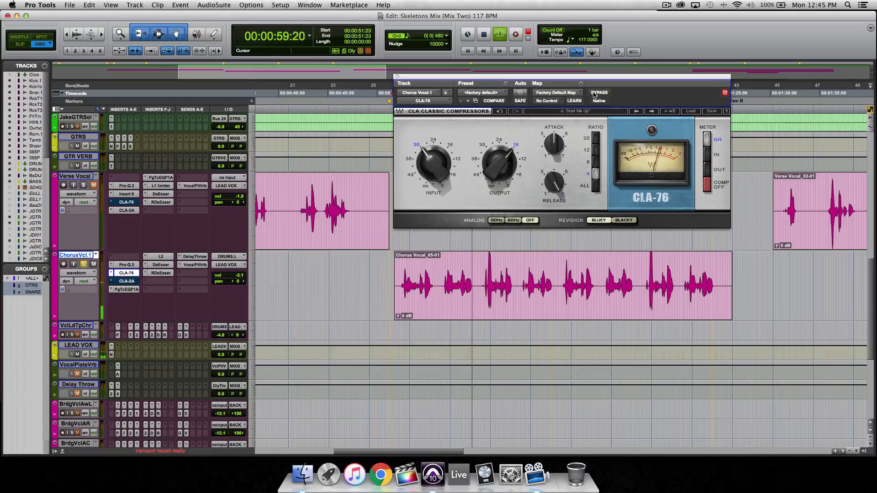
{"action": "key", "text": "space"}
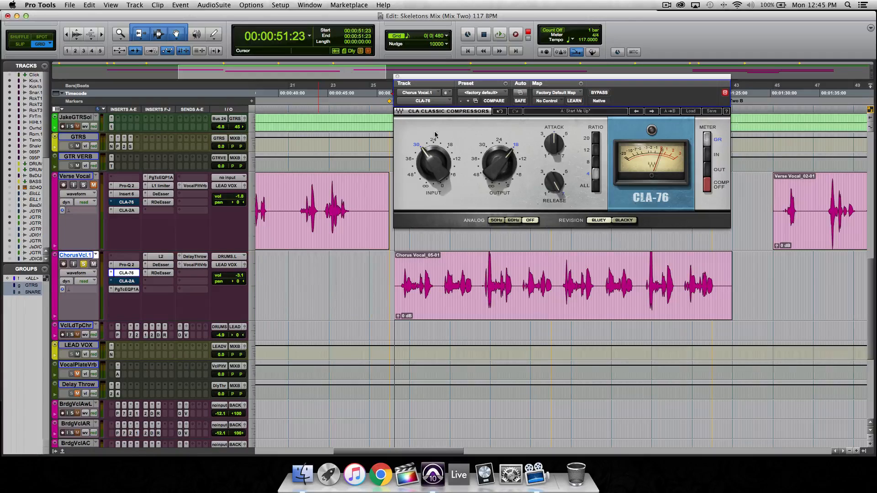
- Examine the CLA-76's input, output, attack and release controls and play the soloed chorus vocal to watch its gain reduction meter
{"action": "mouse_move", "coordinate": [435, 164]}
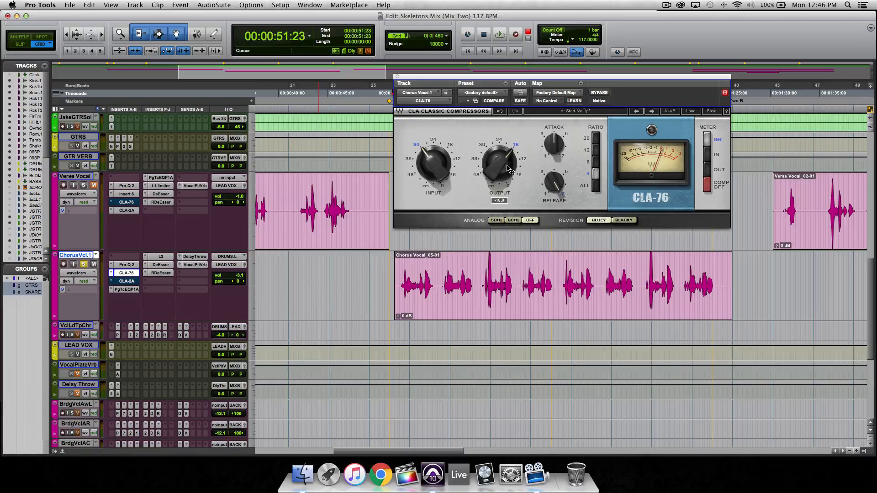
{"action": "mouse_move", "coordinate": [554, 143]}
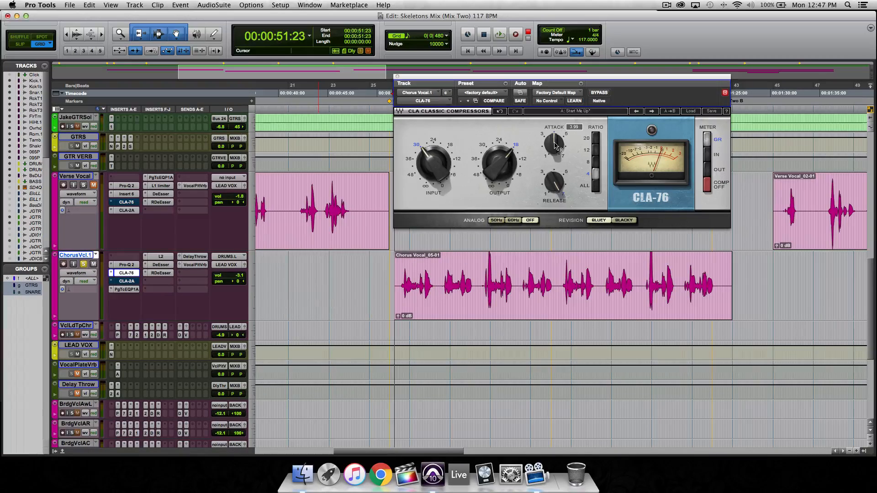
{"action": "left_click_drag", "start_coordinate": [556, 145], "coordinate": [560, 152]}
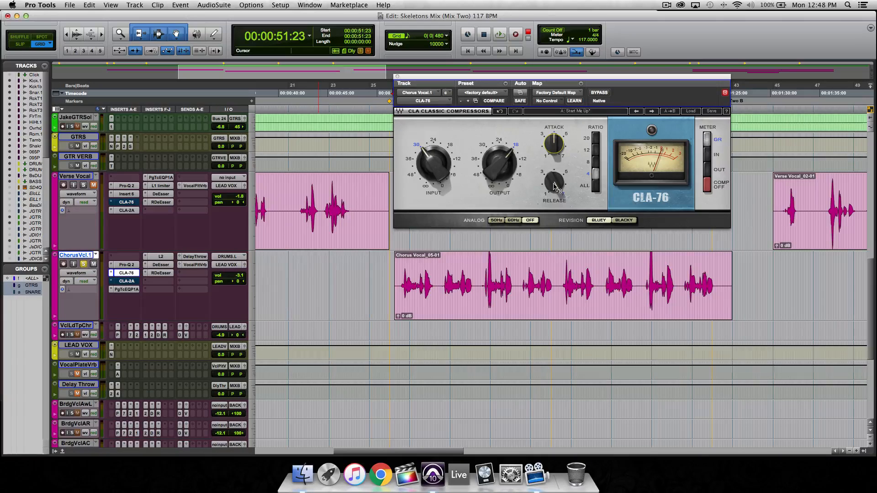
{"action": "mouse_move", "coordinate": [555, 185]}
{"action": "key", "text": "space"}
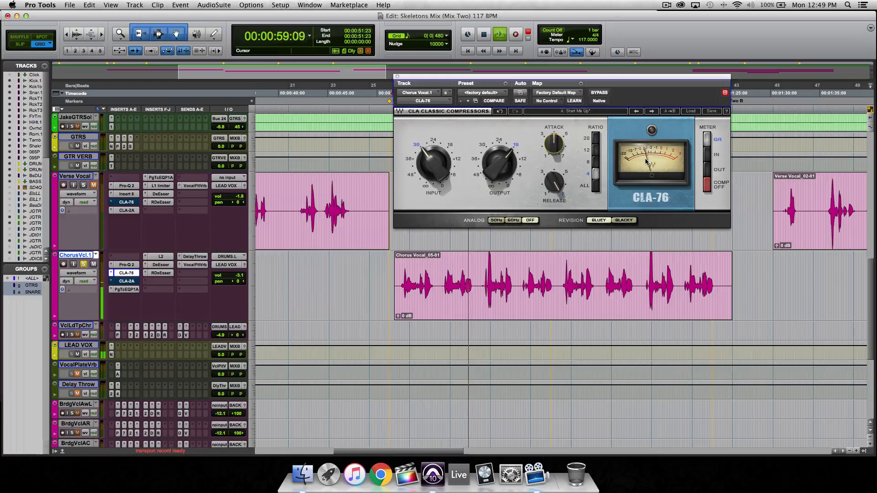
{"action": "key", "text": "space"}
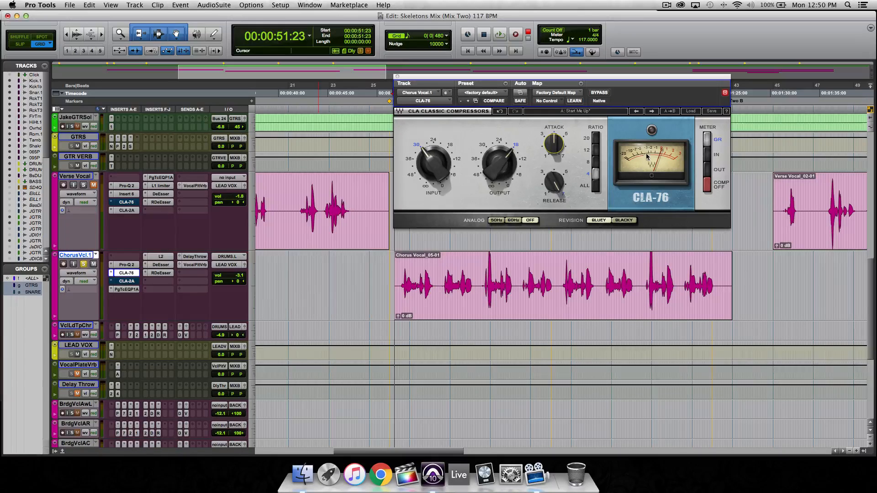
- Replace the CLA-76 window with the chorus vocal's CLA-2A, take it out of bypass and play the soloed vocal through both compressors
{"action": "left_click", "coordinate": [397, 77]}
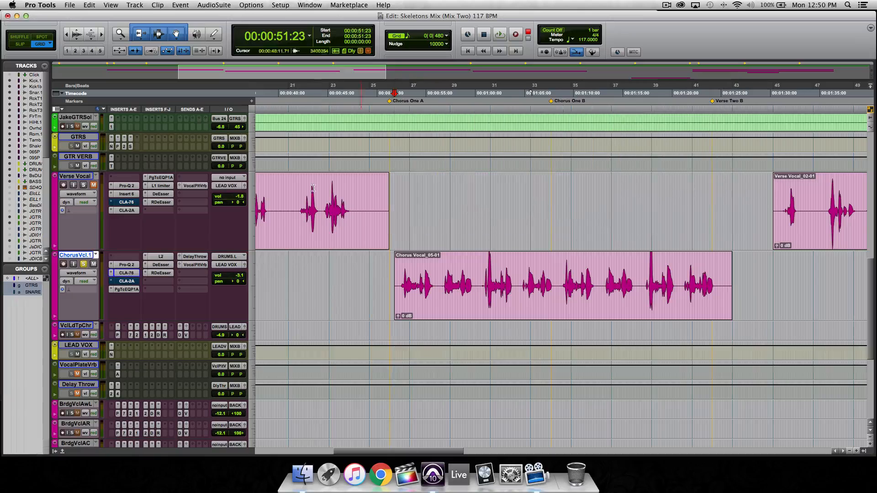
{"action": "left_click", "coordinate": [132, 282]}
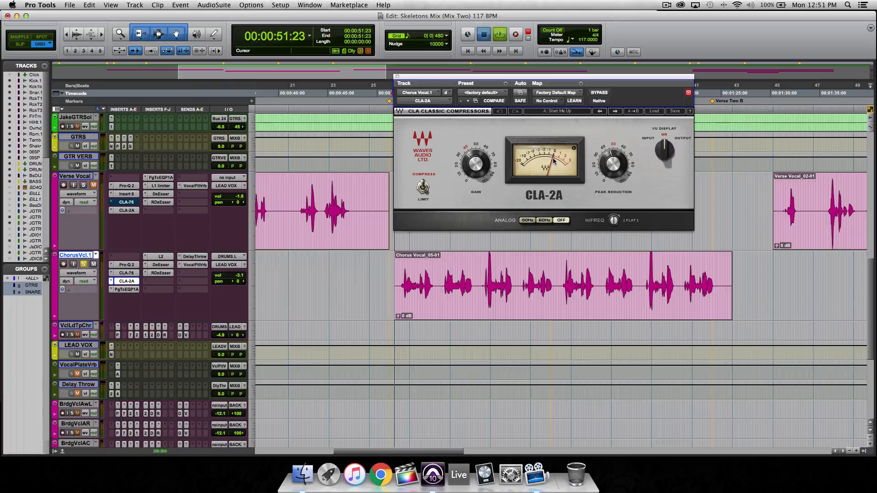
{"action": "key", "text": "space"}
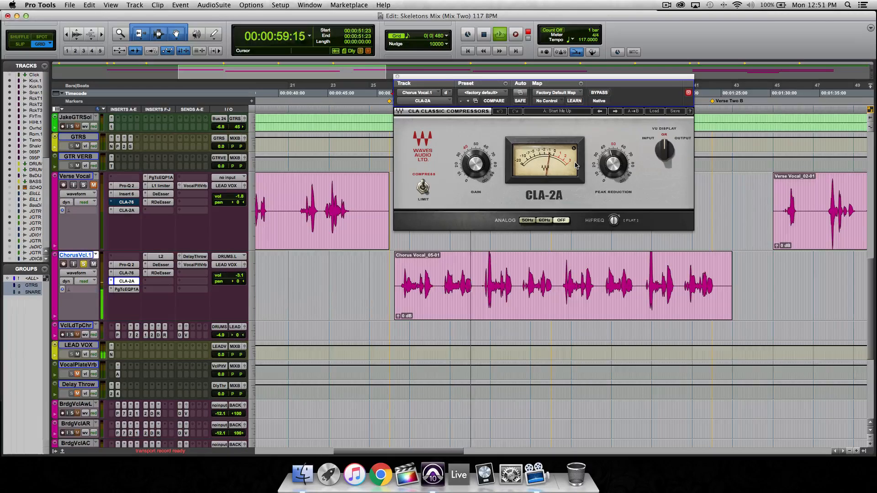
{"action": "key", "text": "space"}
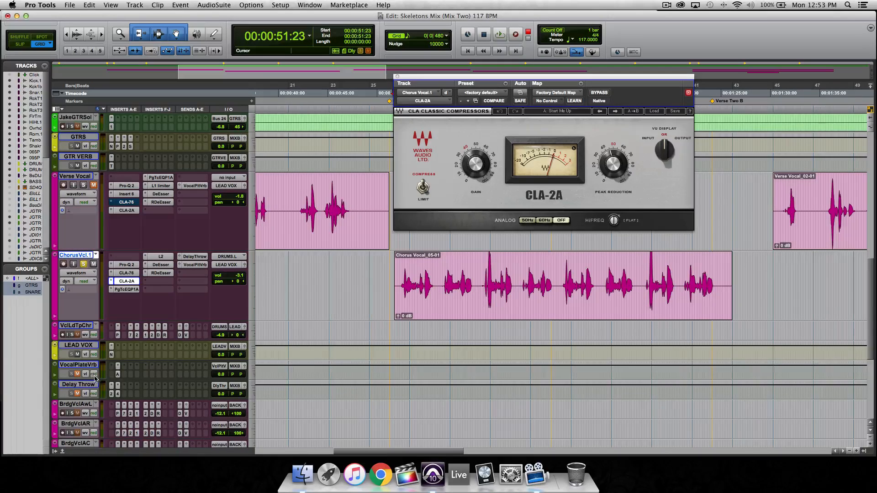
- Unmute VocalPlateVrb and Delay Throw, unsolo ChorusVcl.1, and play the compressed chorus vocal in the full mix
{"action": "left_click", "coordinate": [77, 395]}
{"action": "key", "text": "space"}
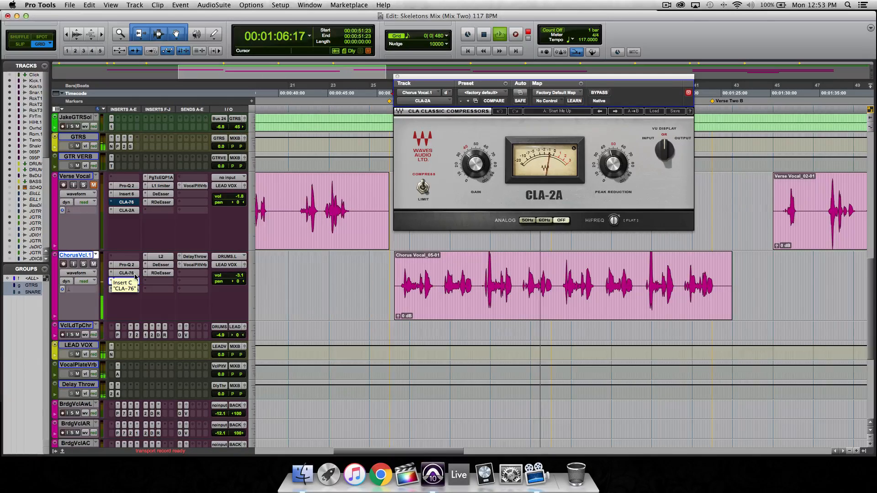
{"action": "key", "text": "space"}
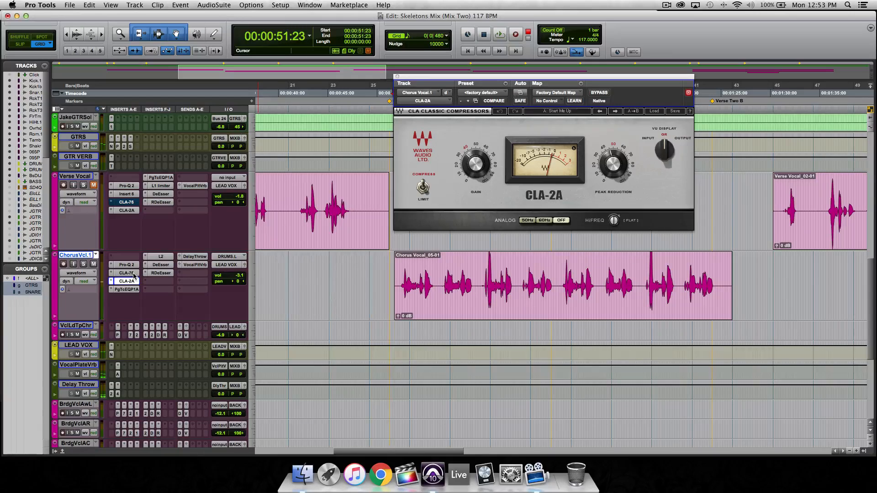
- Bypass the CLA-76 and CLA-2A on ChorusVcl.1 and raise its volume to -0.5 dB while playing the chorus in the mix
{"action": "left_click", "coordinate": [134, 273], "text": "super"}
{"action": "left_click", "coordinate": [133, 282], "text": "super"}
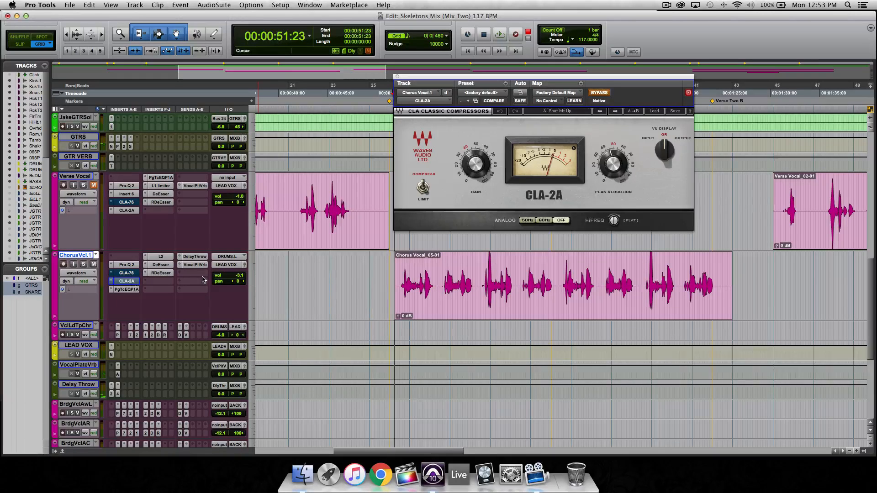
{"action": "key", "text": "space"}
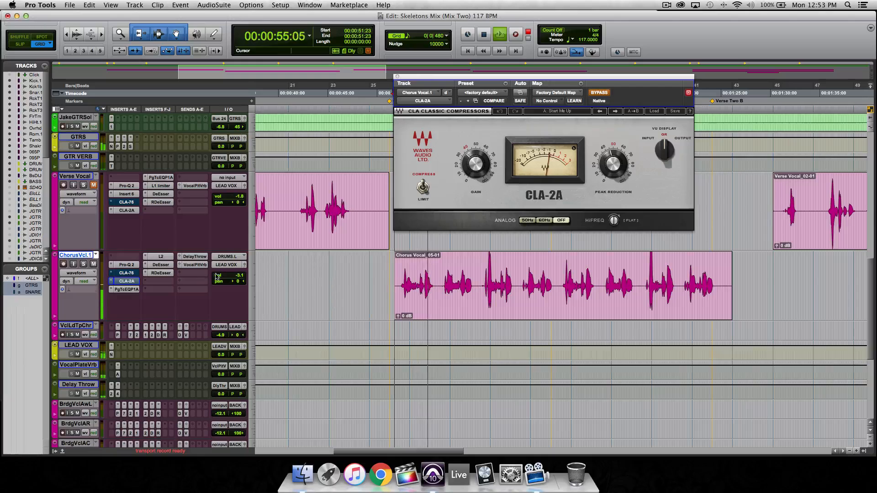
{"action": "left_click_drag", "start_coordinate": [238, 275], "coordinate": [238, 273]}
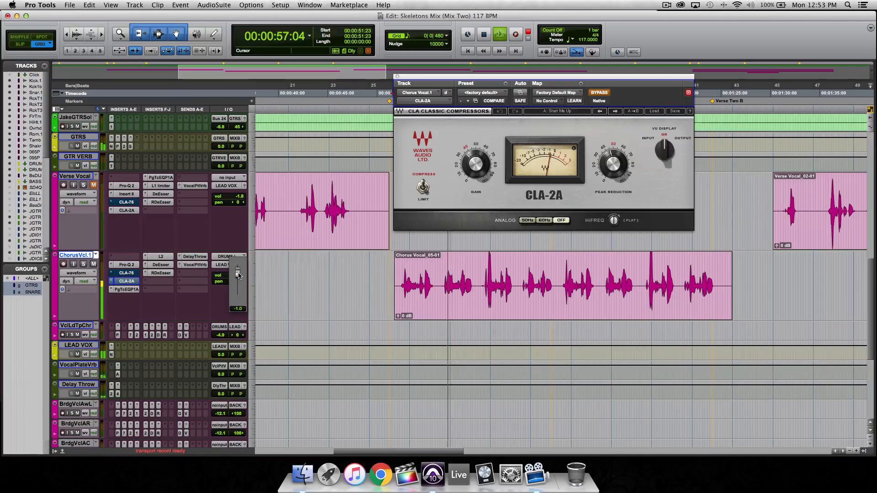
{"action": "left_click_drag", "start_coordinate": [238, 274], "coordinate": [239, 275]}
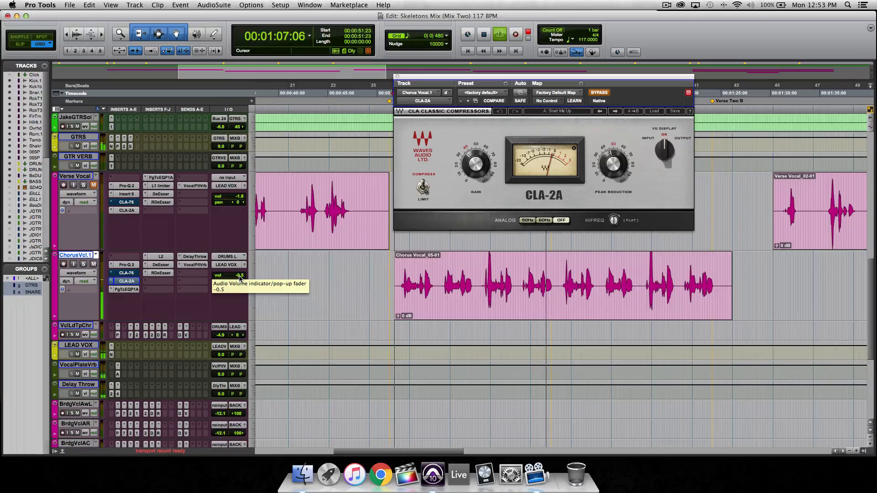
{"action": "key", "text": "space"}
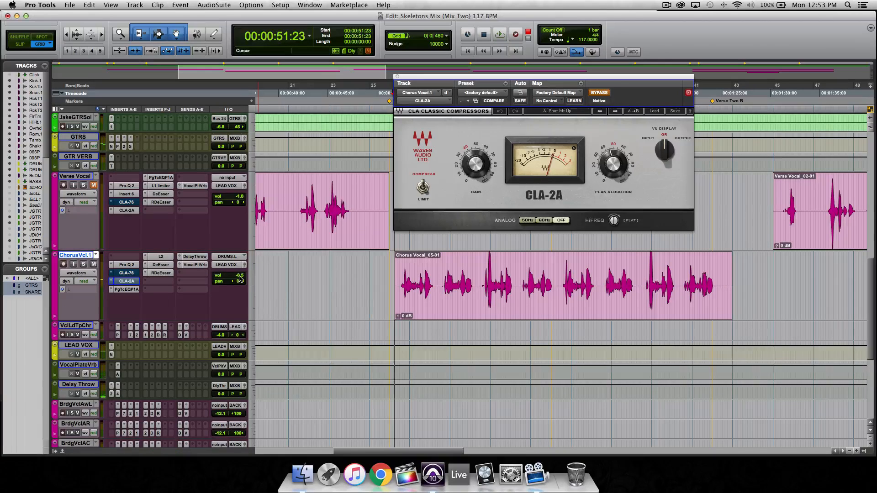